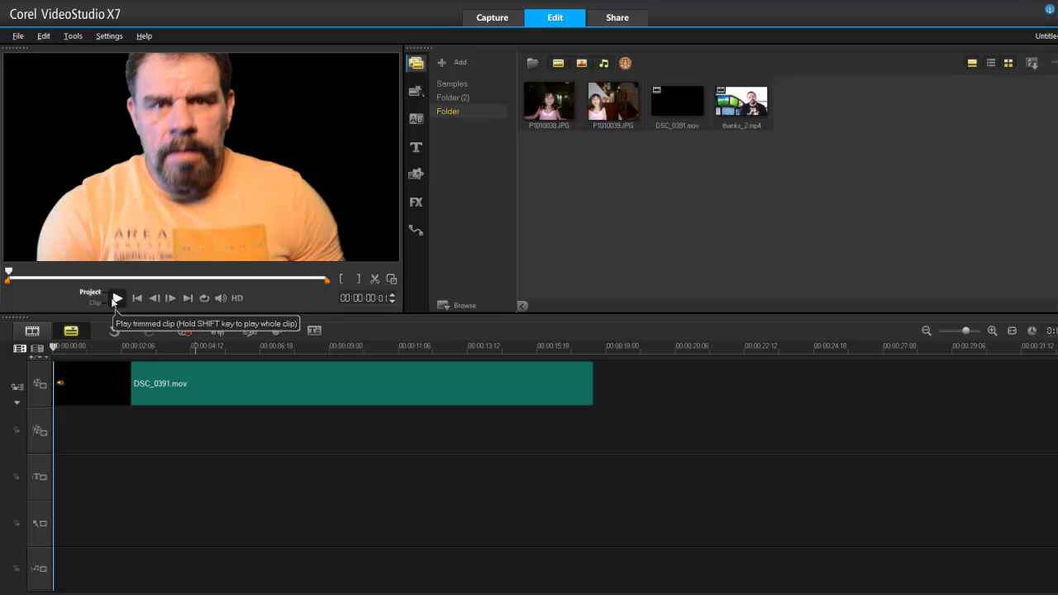
- Play and stop DSC_0391.mov, rewind to its start, and glance at the Settings menu
{"action": "left_click", "coordinate": [116, 298]}
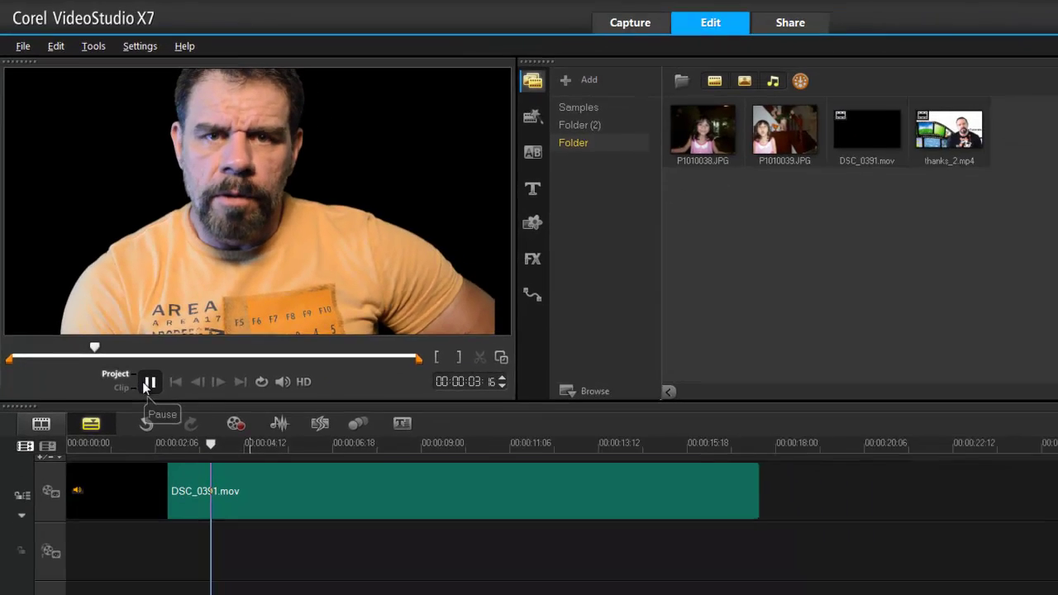
{"action": "left_click", "coordinate": [140, 358]}
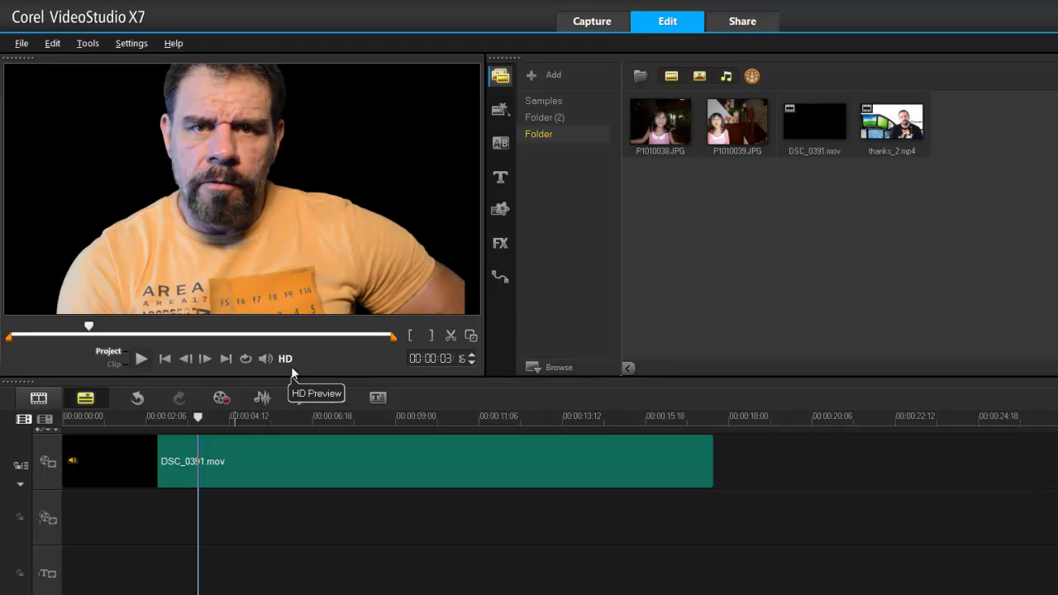
{"action": "mouse_move", "coordinate": [198, 417]}
{"action": "left_mouse_down"}
{"action": "mouse_move", "coordinate": [84, 422]}
{"action": "mouse_move", "coordinate": [248, 420]}
{"action": "mouse_move", "coordinate": [81, 433]}
{"action": "left_mouse_up"}
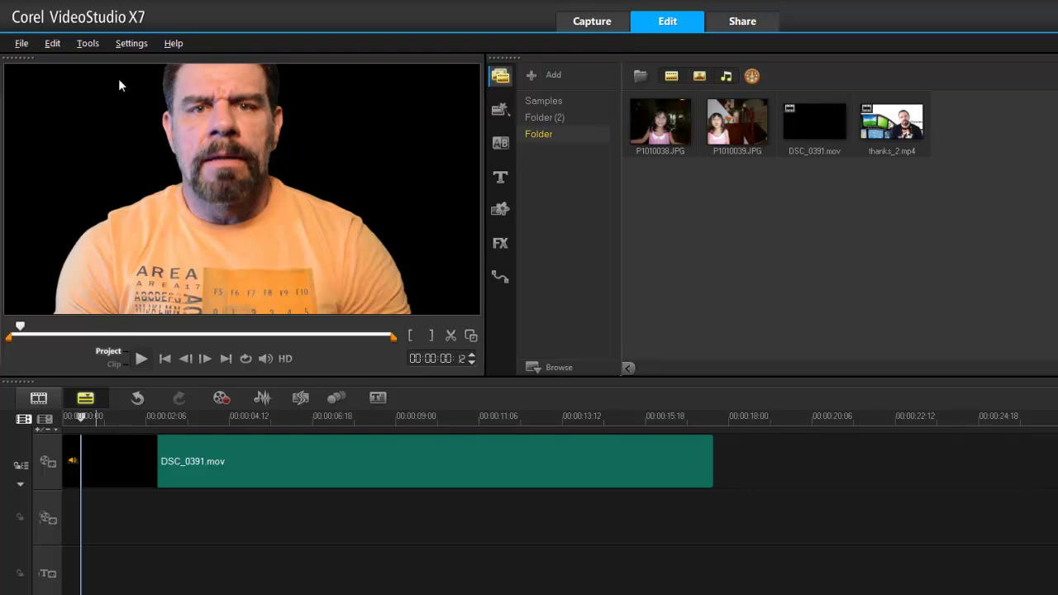
{"action": "left_click", "coordinate": [128, 43]}
{"action": "mouse_move", "coordinate": [177, 93]}
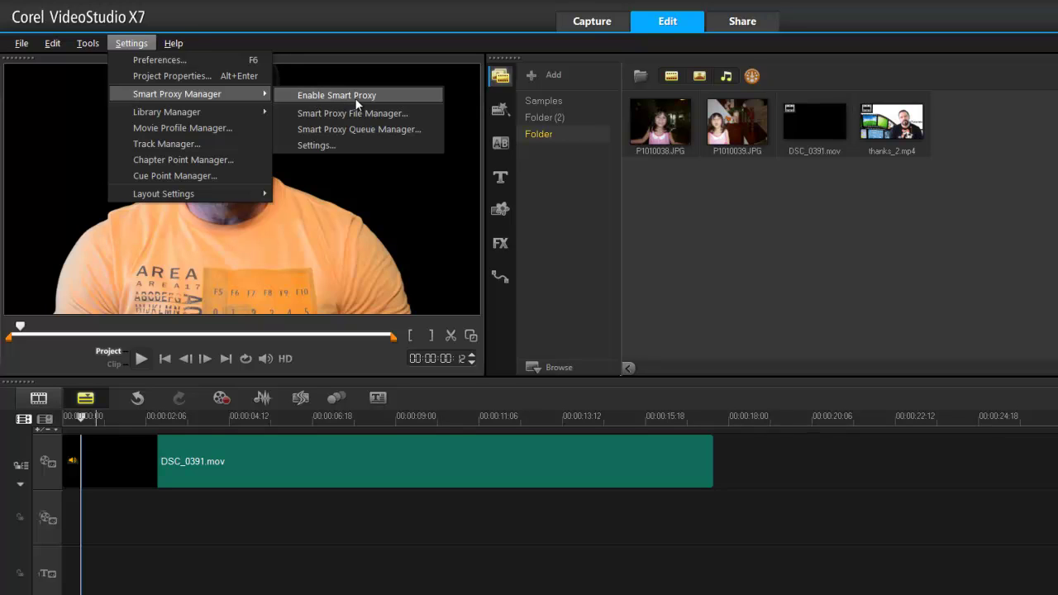
{"action": "left_click", "coordinate": [732, 270]}
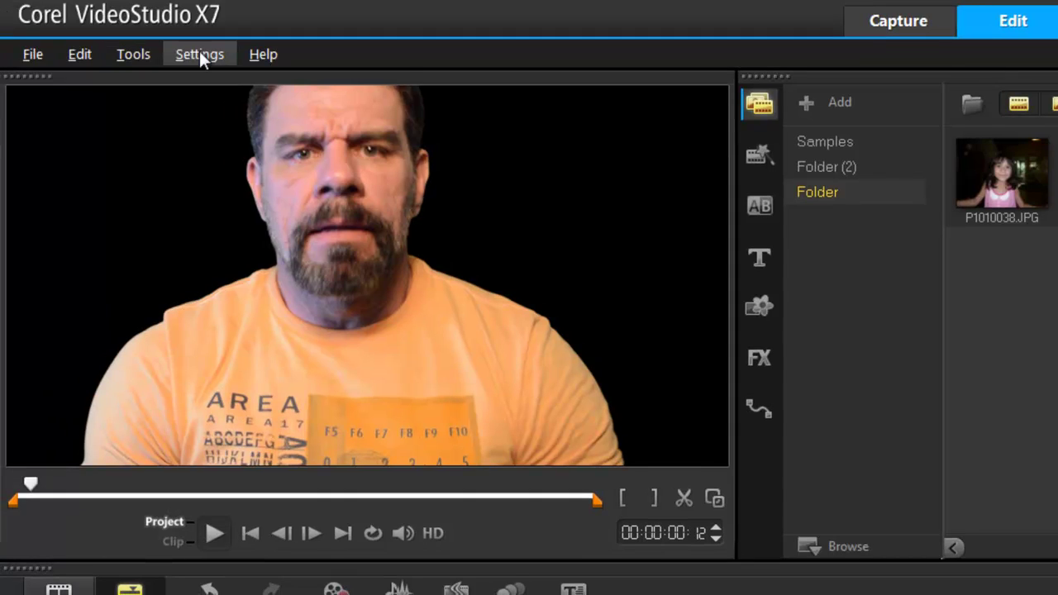
- Enable Smart Proxy, queue a proxy file for DSC_0391.mov, and replay the clip
{"action": "left_click", "coordinate": [199, 52]}
{"action": "mouse_move", "coordinate": [269, 131]}
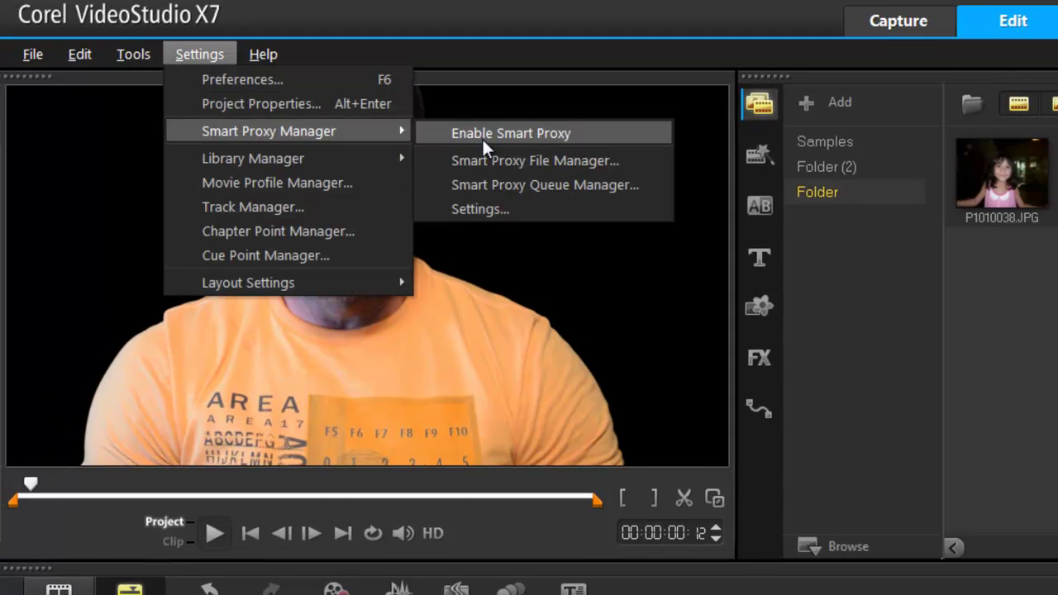
{"action": "left_click", "coordinate": [483, 134]}
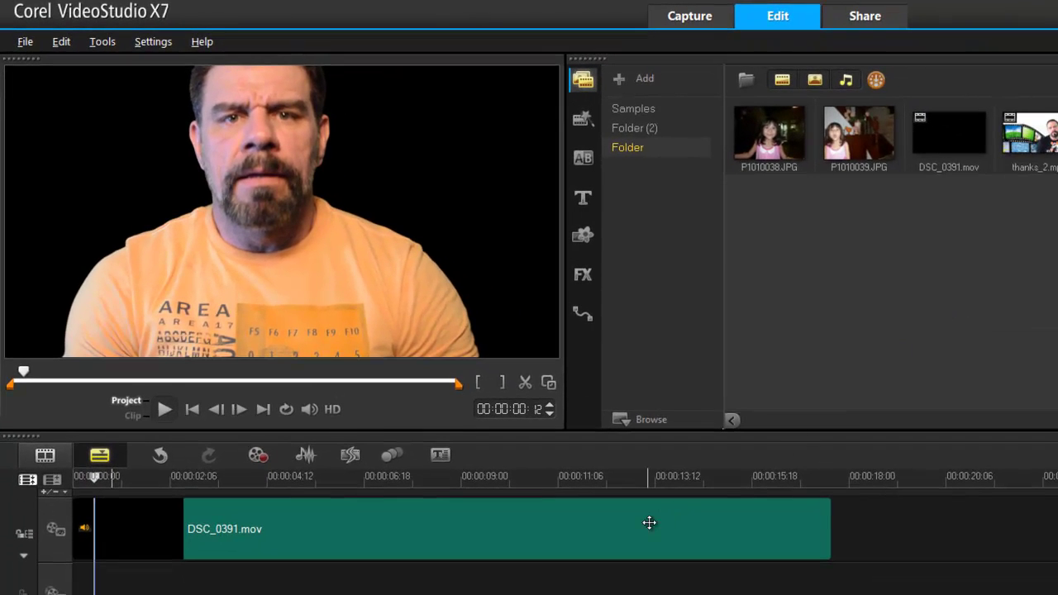
{"action": "right_click", "coordinate": [650, 521]}
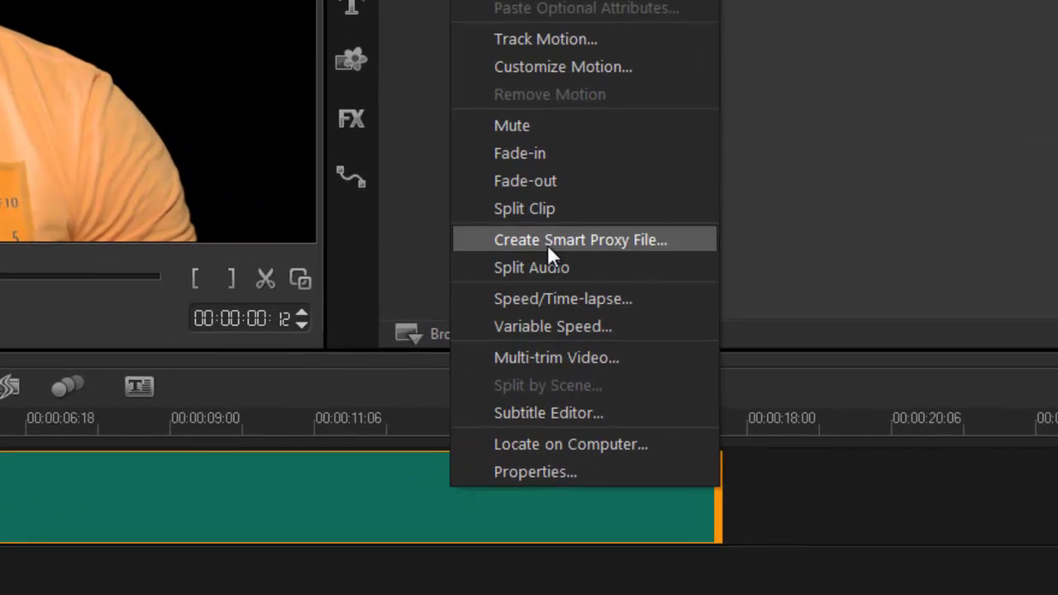
{"action": "left_click", "coordinate": [547, 242]}
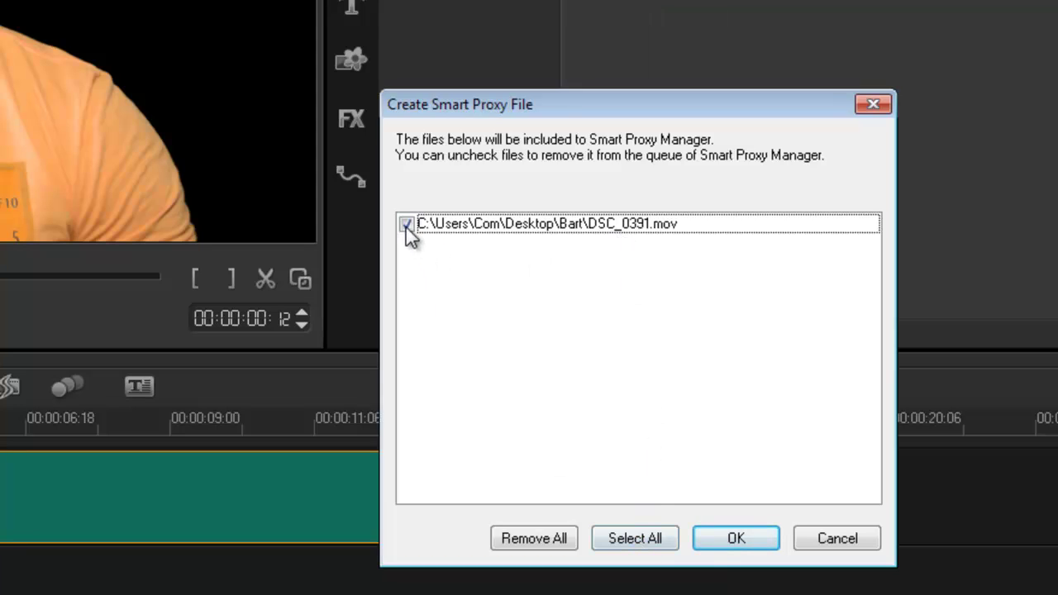
{"action": "left_click", "coordinate": [706, 546]}
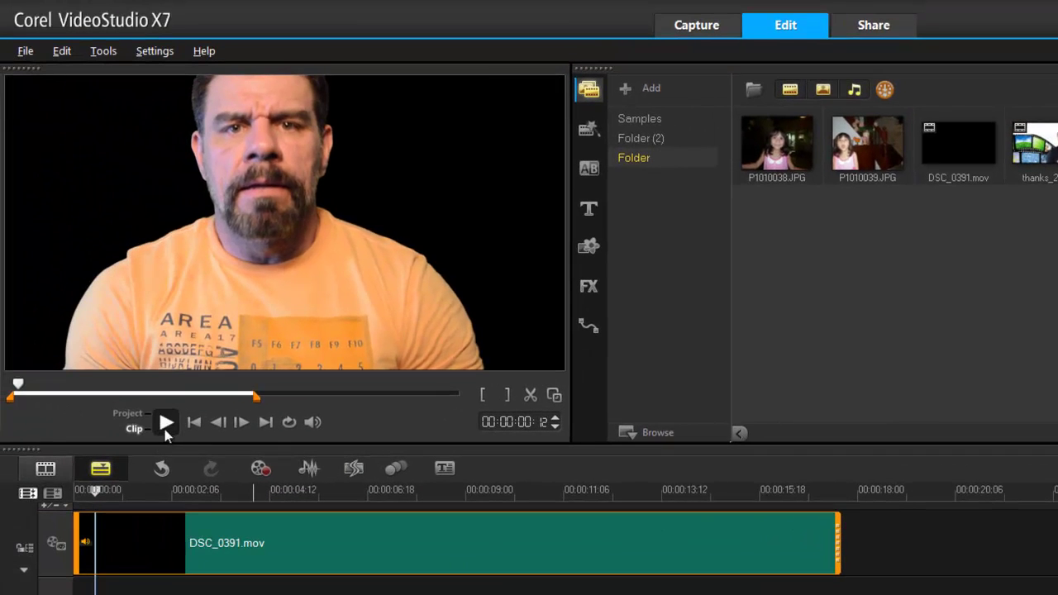
{"action": "left_click", "coordinate": [164, 423]}
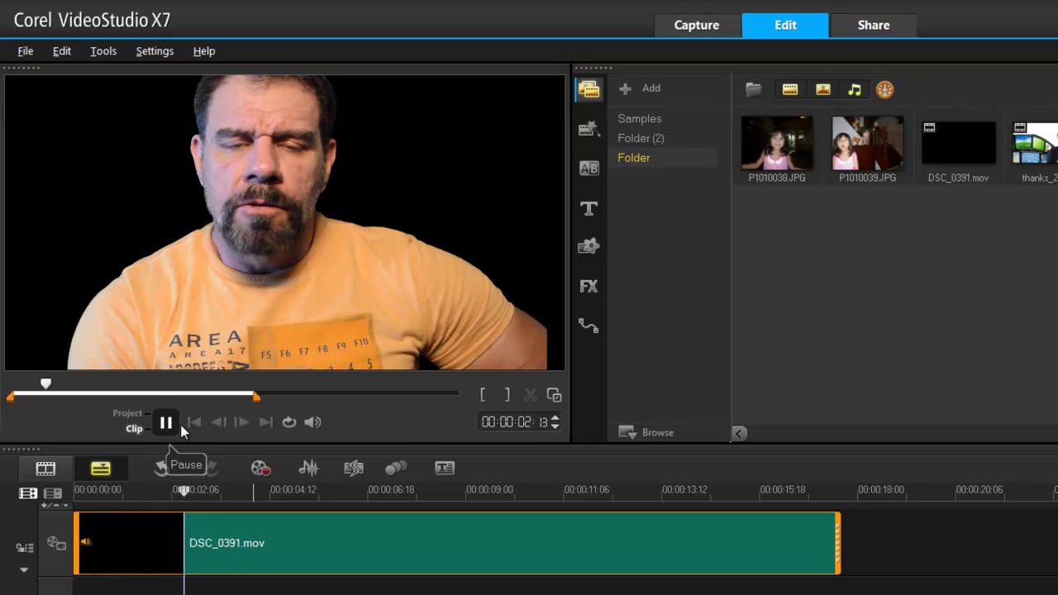
- Let the Smart Proxy Queue Manager generate the DSC_0391.mov proxy, then close it
{"action": "left_click", "coordinate": [155, 51]}
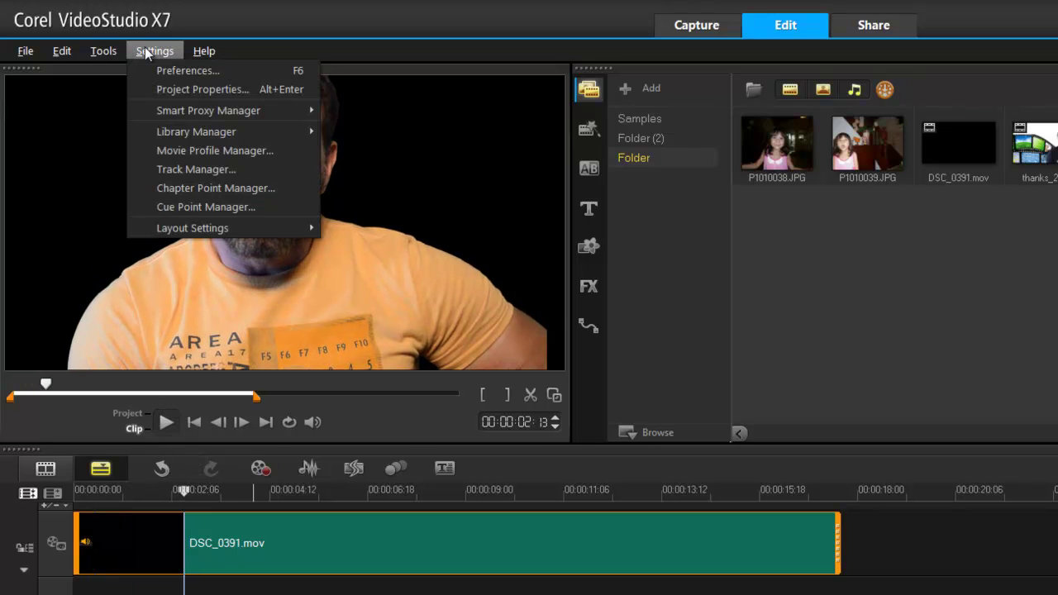
{"action": "mouse_move", "coordinate": [208, 110]}
{"action": "left_click", "coordinate": [399, 152]}
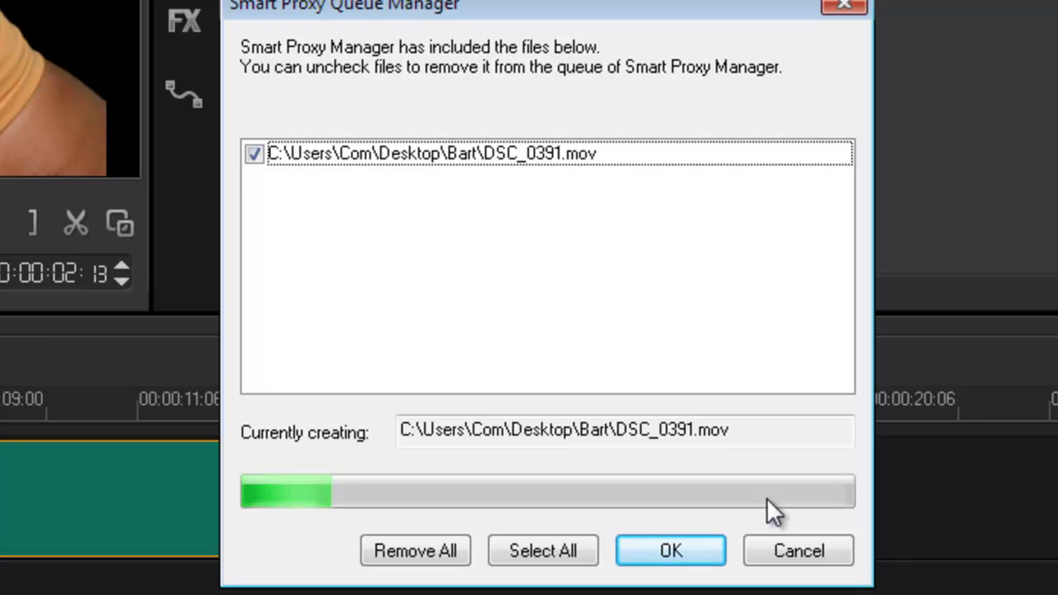
{"action": "left_click", "coordinate": [676, 538]}
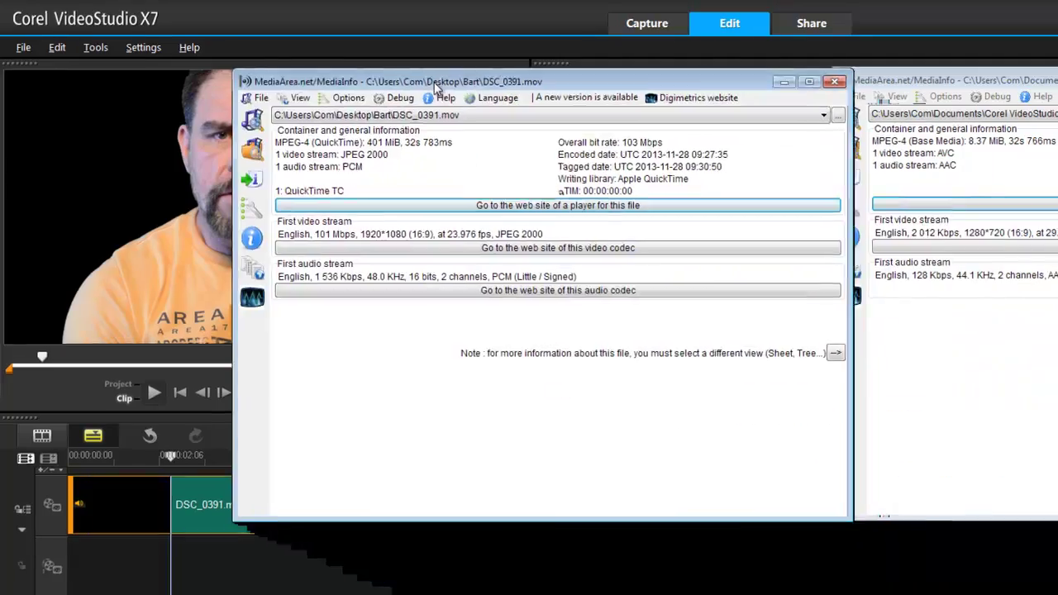
{"action": "left_click_drag", "start_coordinate": [1033, 244], "coordinate": [265, 77]}
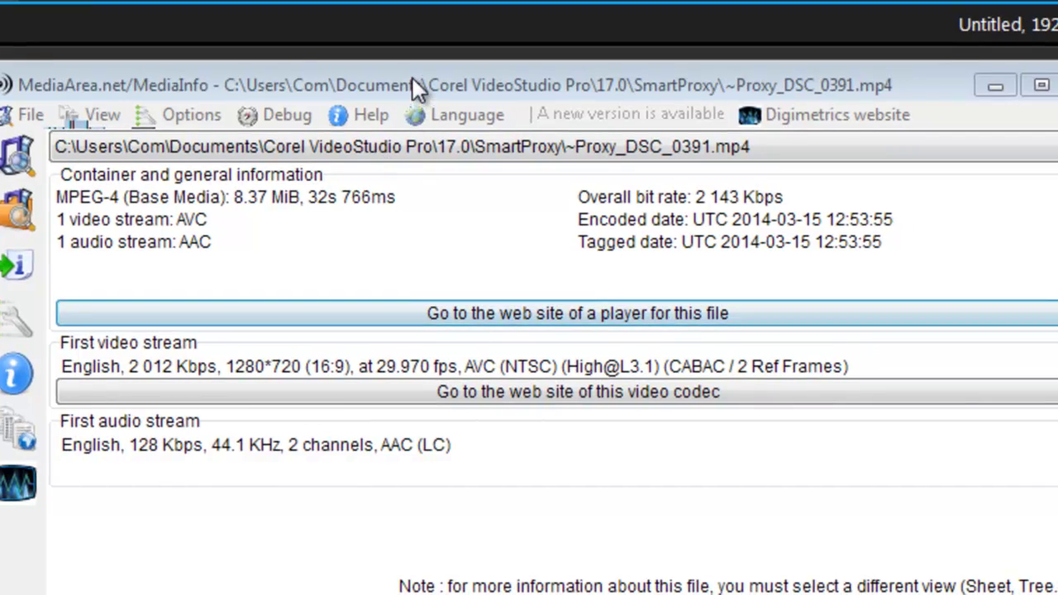
{"action": "left_click_drag", "start_coordinate": [412, 83], "coordinate": [429, 198]}
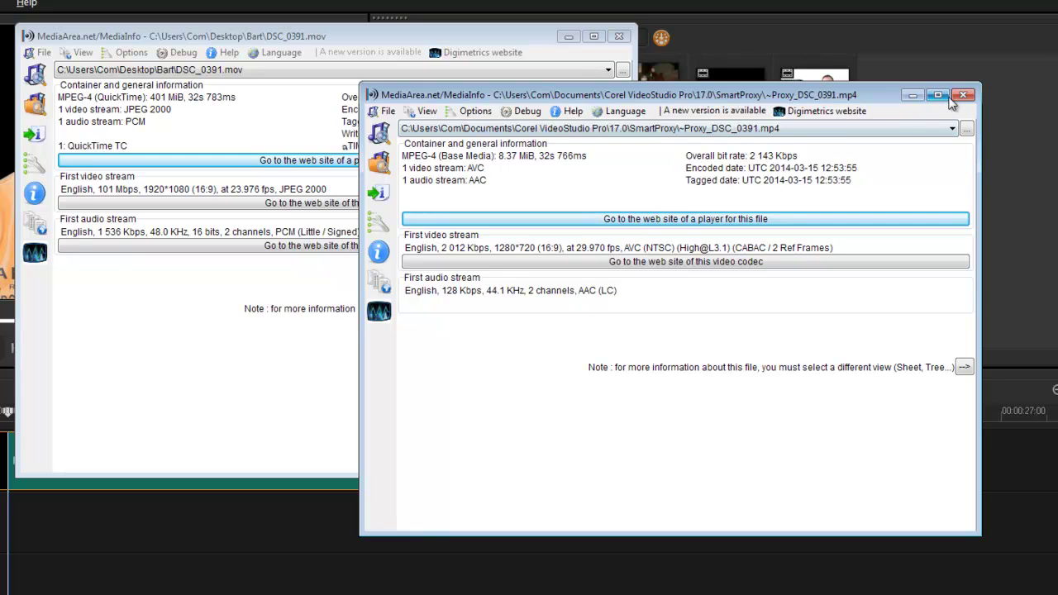
{"action": "left_click", "coordinate": [604, 65]}
{"action": "key", "text": "alt+F4"}
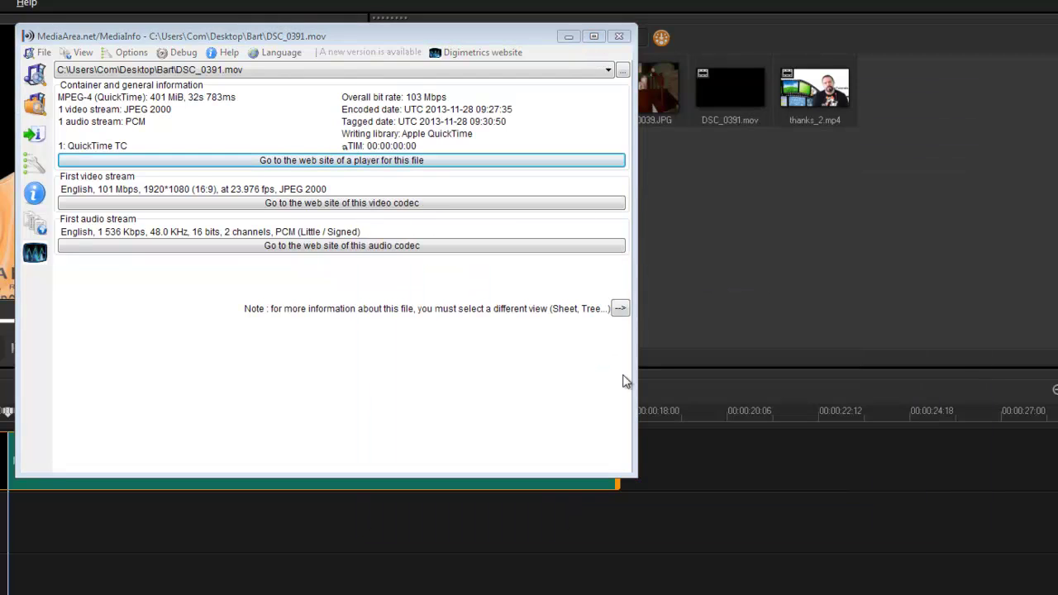
{"action": "key", "text": "alt+F4"}
- Reopen the Smart Proxy Queue Manager to check the DSC_0391.mov proxy progress
{"action": "left_click", "coordinate": [4, 3]}
{"action": "mouse_move", "coordinate": [41, 57]}
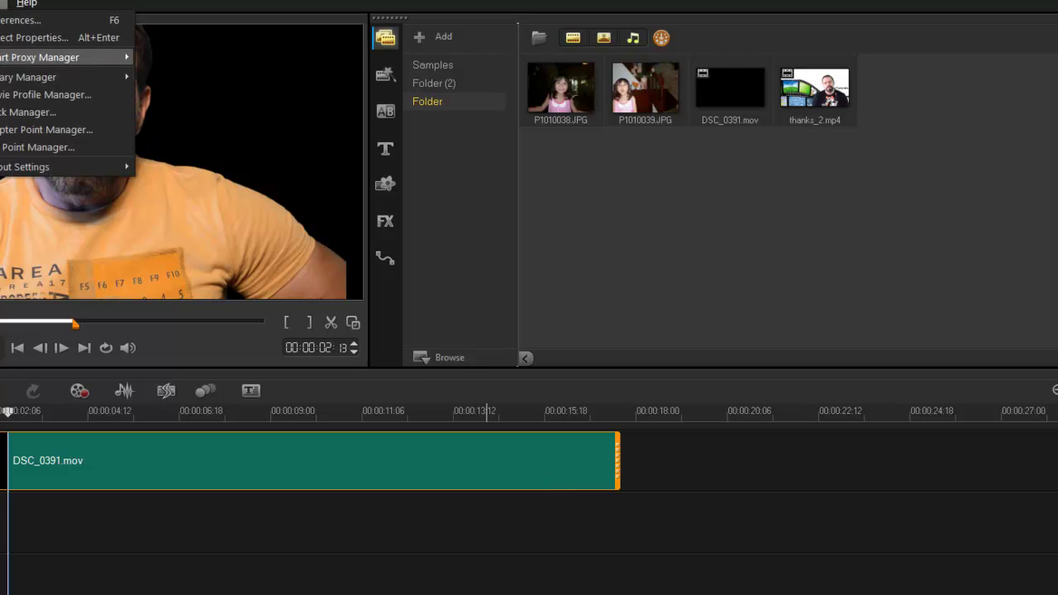
{"action": "left_click", "coordinate": [215, 96]}
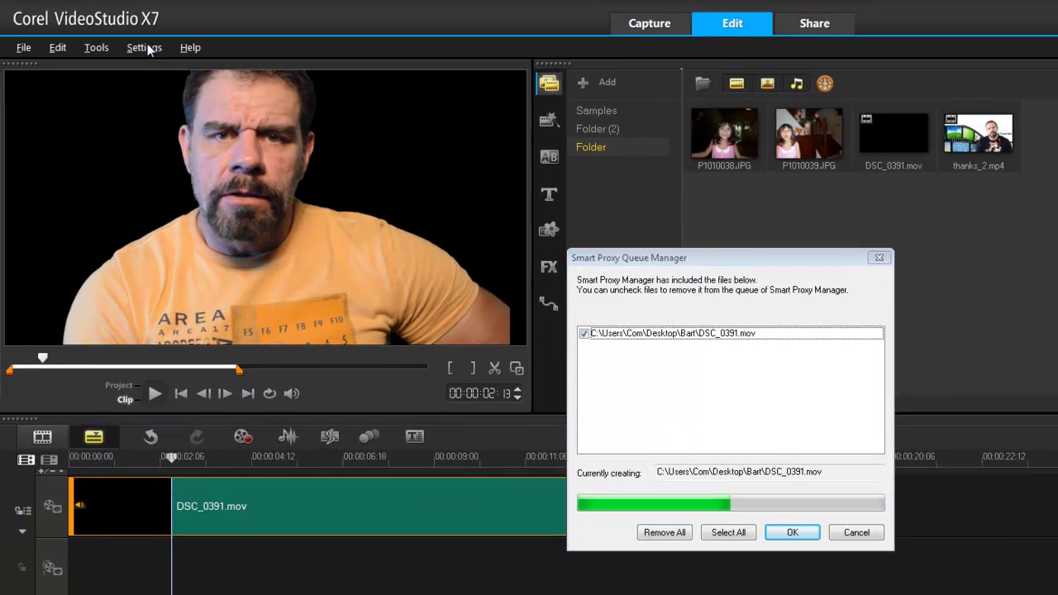
- Close the proxy queue and show the Performance preferences with the Smart Proxy settings in view
{"action": "left_click", "coordinate": [791, 533]}
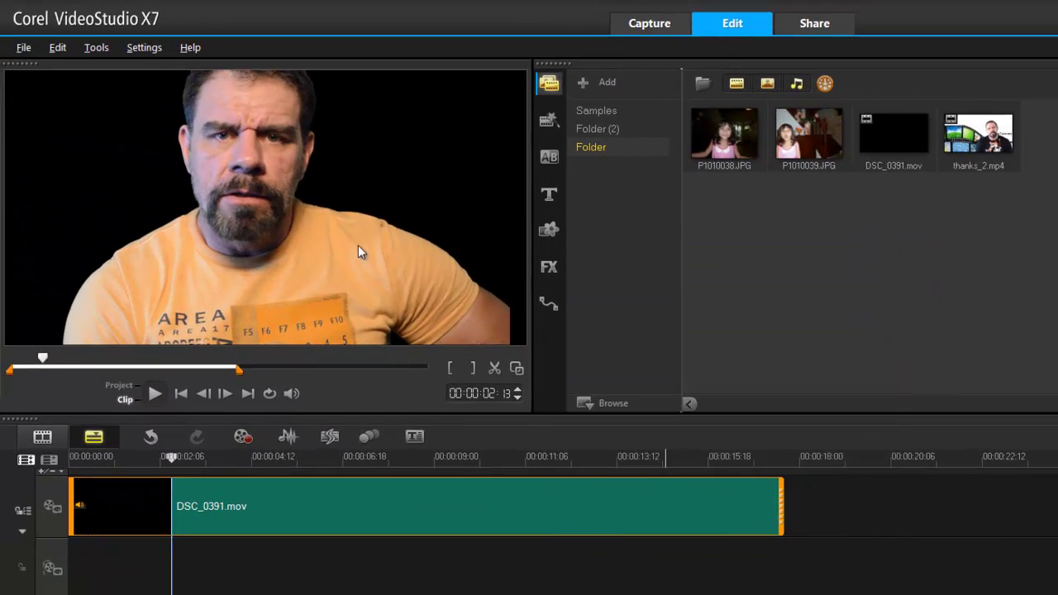
{"action": "left_click", "coordinate": [149, 48]}
{"action": "left_click", "coordinate": [161, 66]}
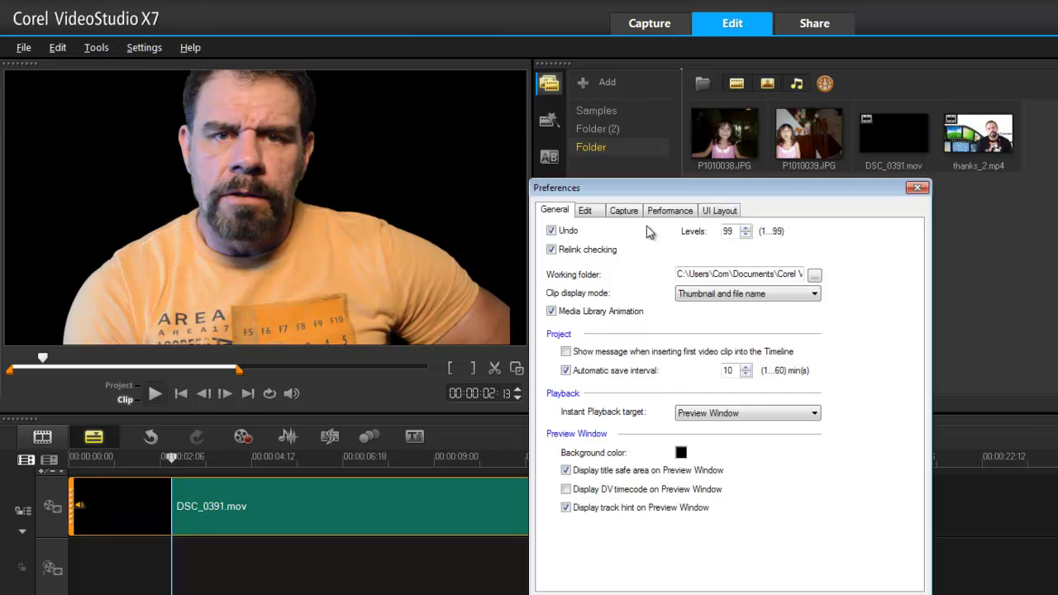
{"action": "left_click", "coordinate": [688, 209]}
{"action": "left_click_drag", "start_coordinate": [761, 198], "coordinate": [1000, 234]}
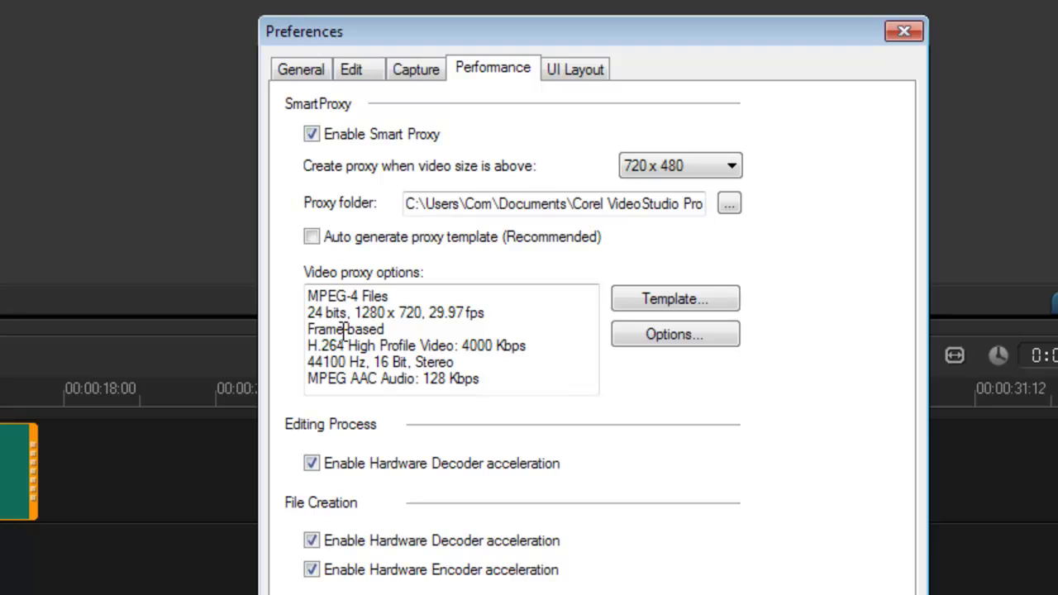
- Review the proxy templates and Template Manager, then choose the NTSC DV (16:9) template
{"action": "left_click", "coordinate": [652, 298]}
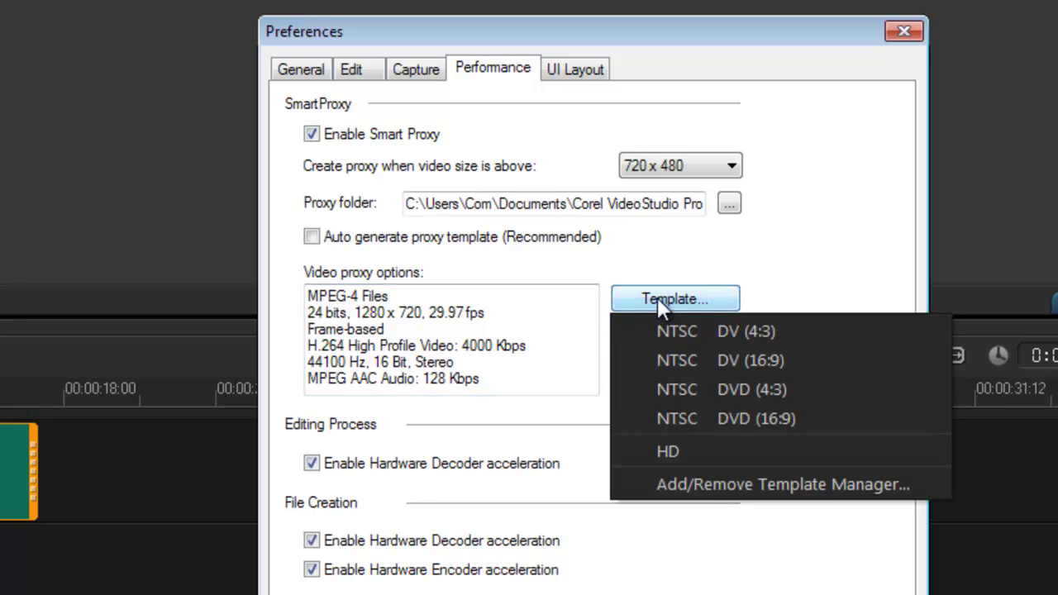
{"action": "left_click", "coordinate": [697, 484]}
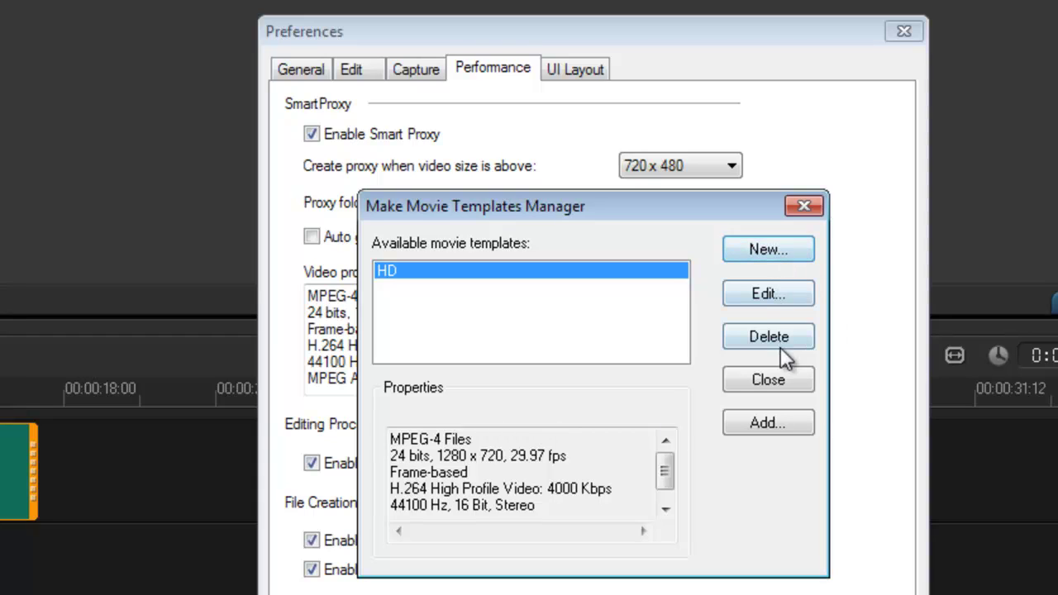
{"action": "left_click", "coordinate": [798, 207]}
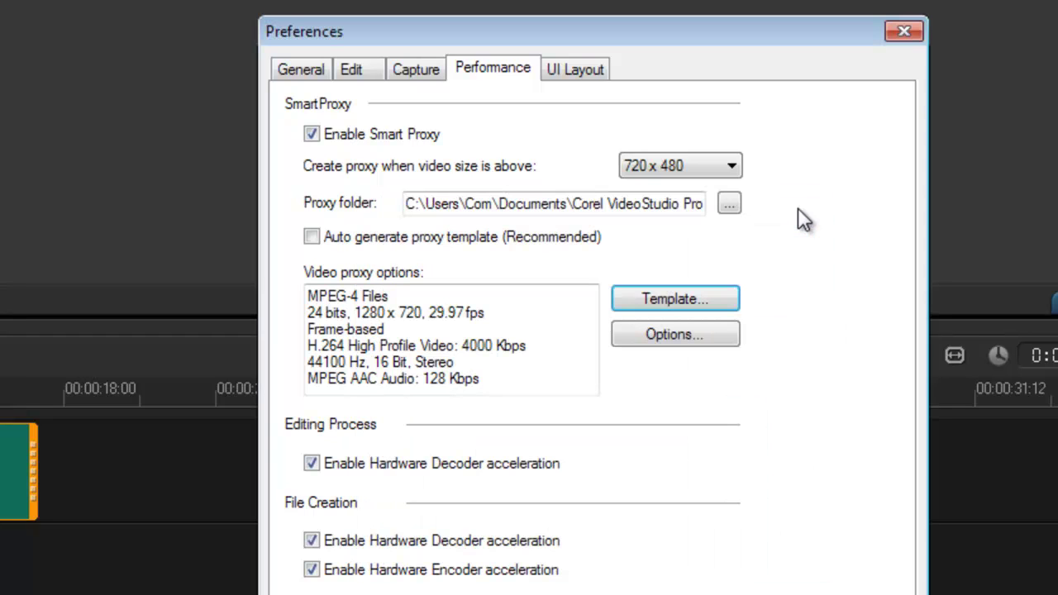
{"action": "left_click", "coordinate": [667, 307]}
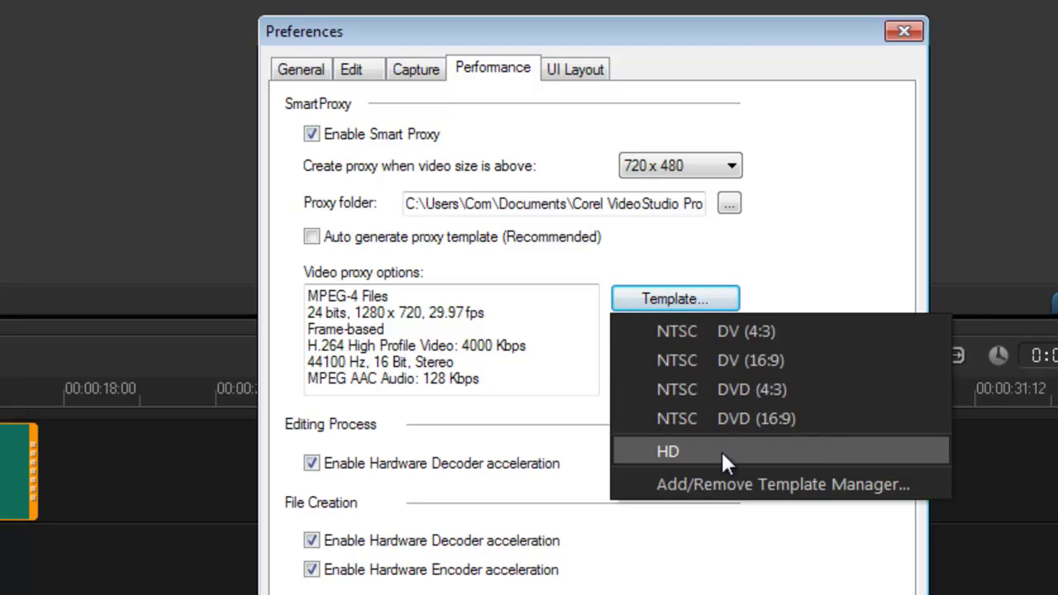
{"action": "left_click", "coordinate": [557, 389]}
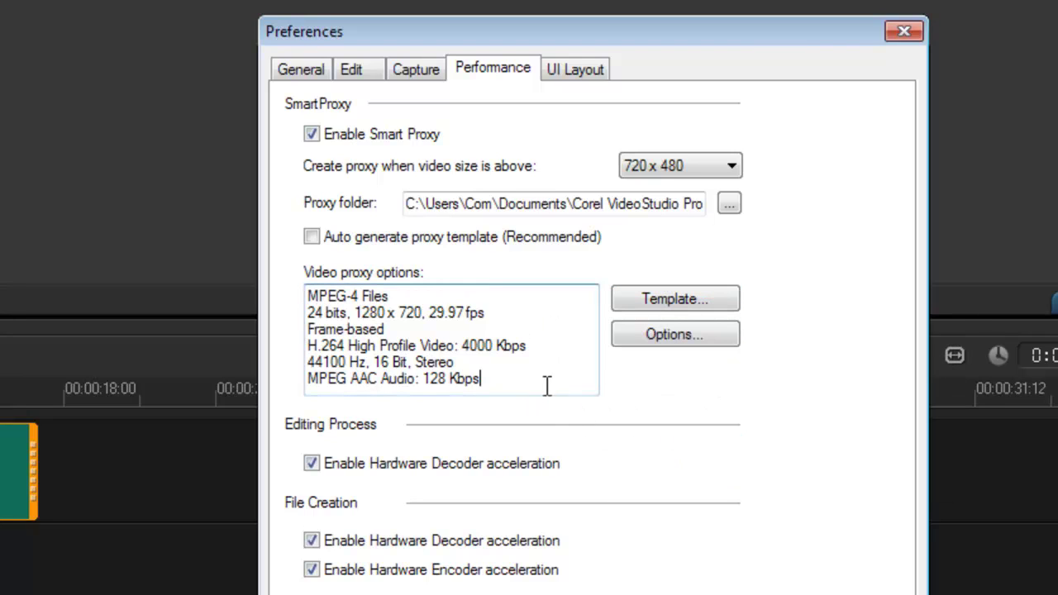
{"action": "left_click", "coordinate": [674, 301]}
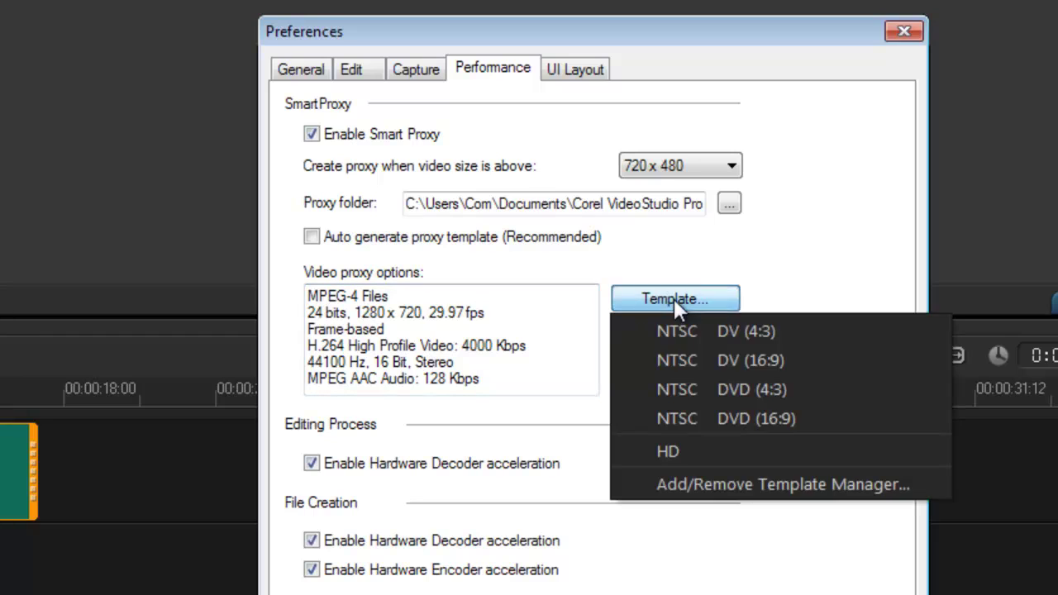
{"action": "left_click", "coordinate": [735, 362]}
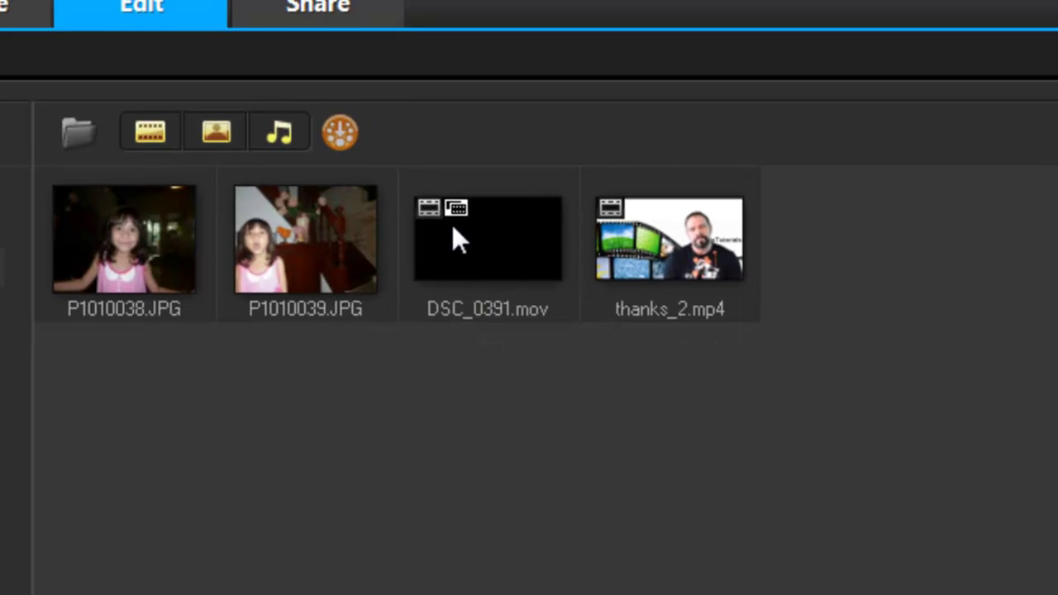
- Bring up the Smart Proxy options and rewind the playhead to 00:00:00:00
{"action": "left_click", "coordinate": [16, 49]}
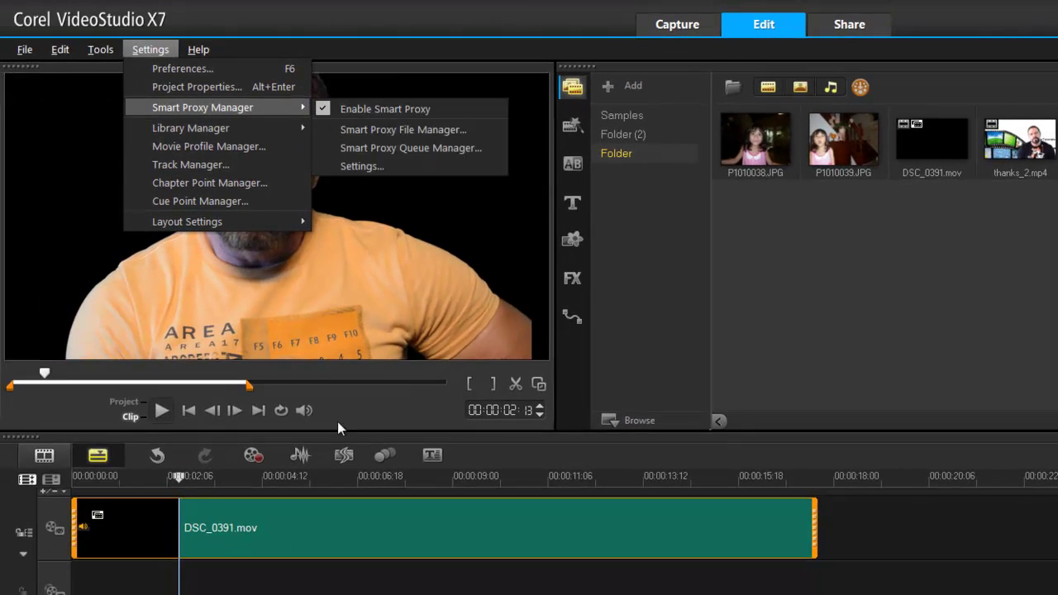
{"action": "left_click_drag", "start_coordinate": [179, 475], "coordinate": [73, 476]}
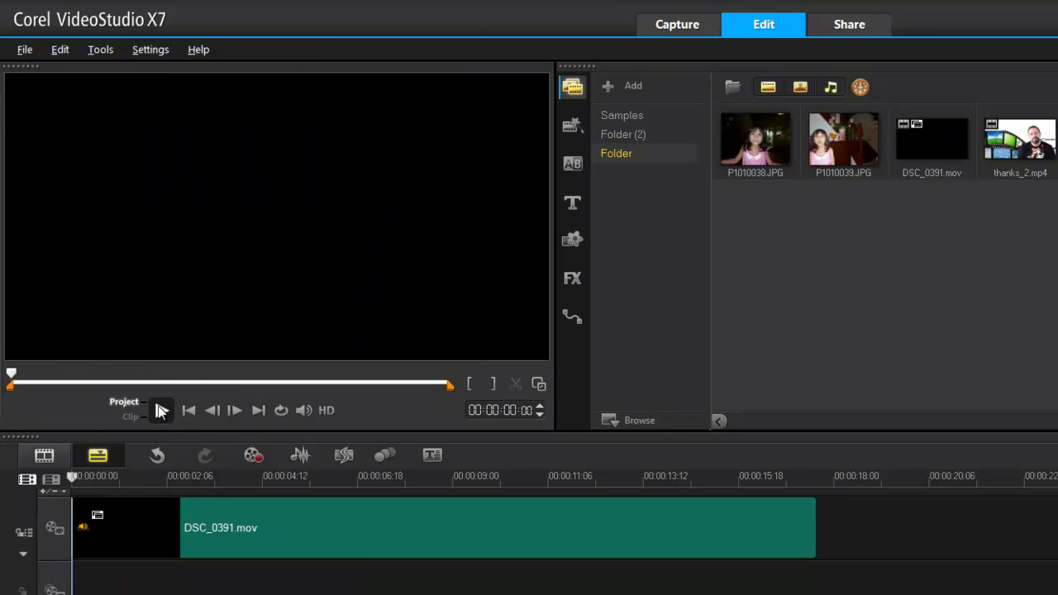
- Replay DSC_0391.mov from the start, stop around 00:00:02:12, and turn on HD preview
{"action": "left_click", "coordinate": [161, 410]}
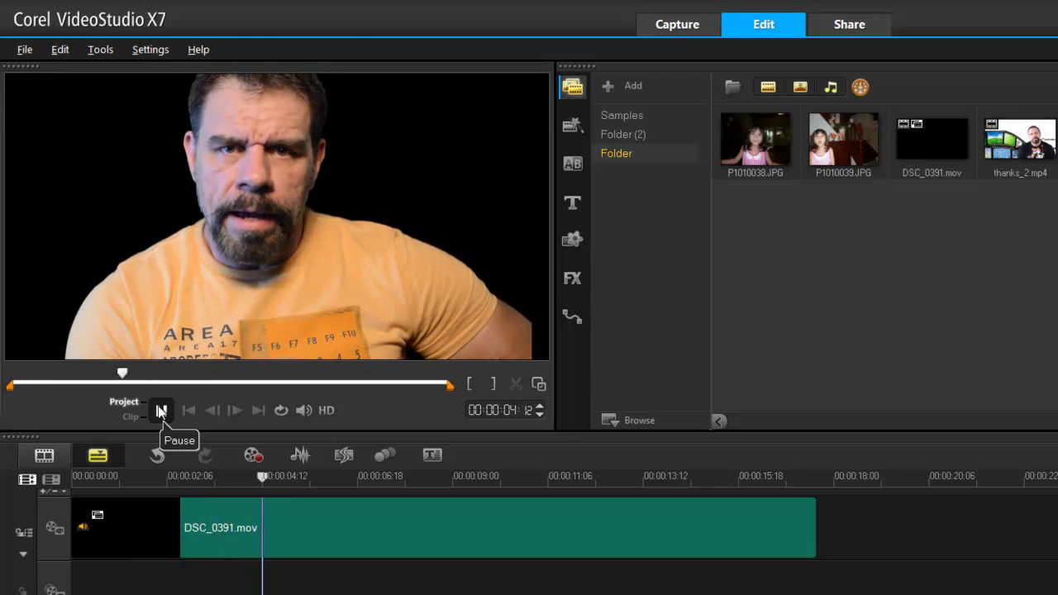
{"action": "left_click", "coordinate": [161, 411]}
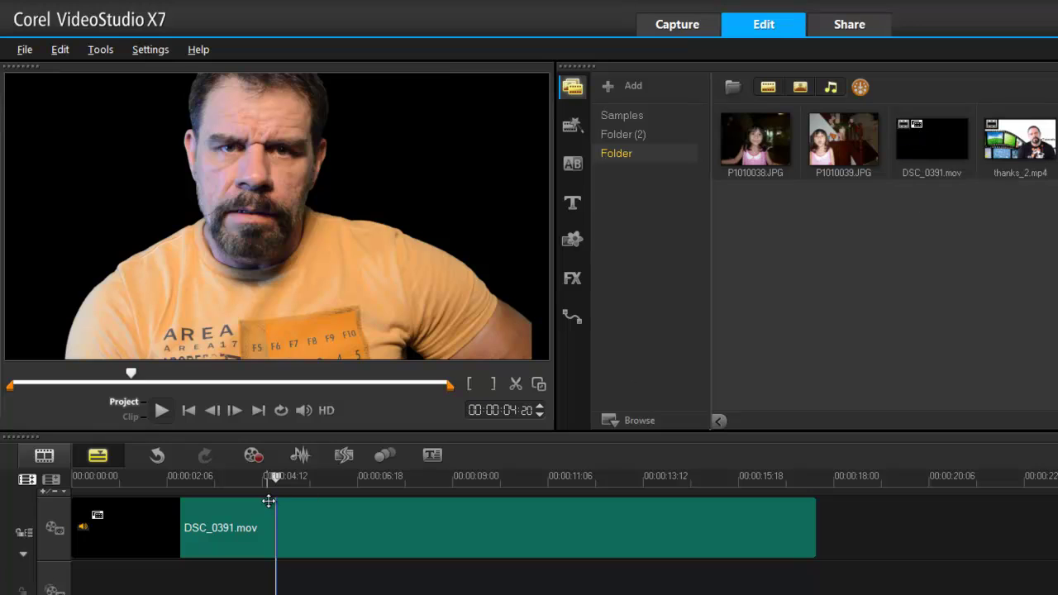
{"action": "left_click_drag", "start_coordinate": [275, 476], "coordinate": [106, 475]}
{"action": "key", "text": "Home"}
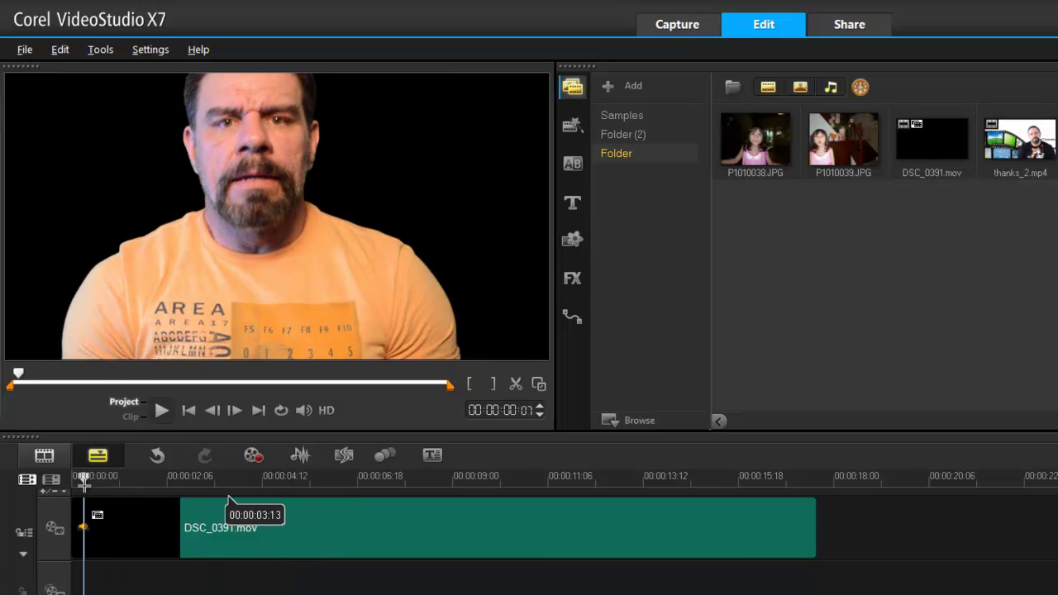
{"action": "key", "text": "space"}
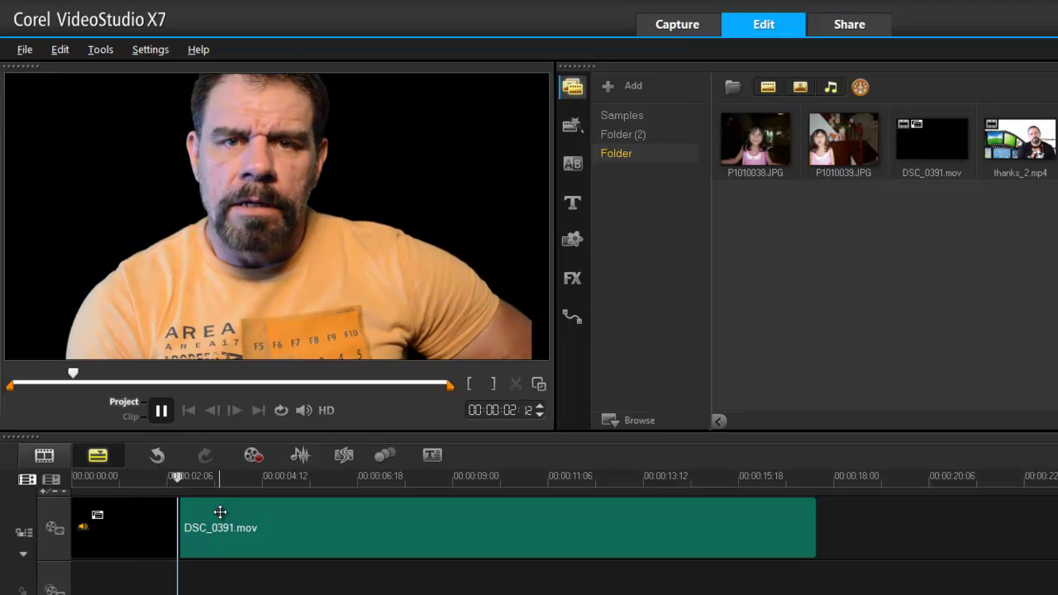
{"action": "key", "text": "space"}
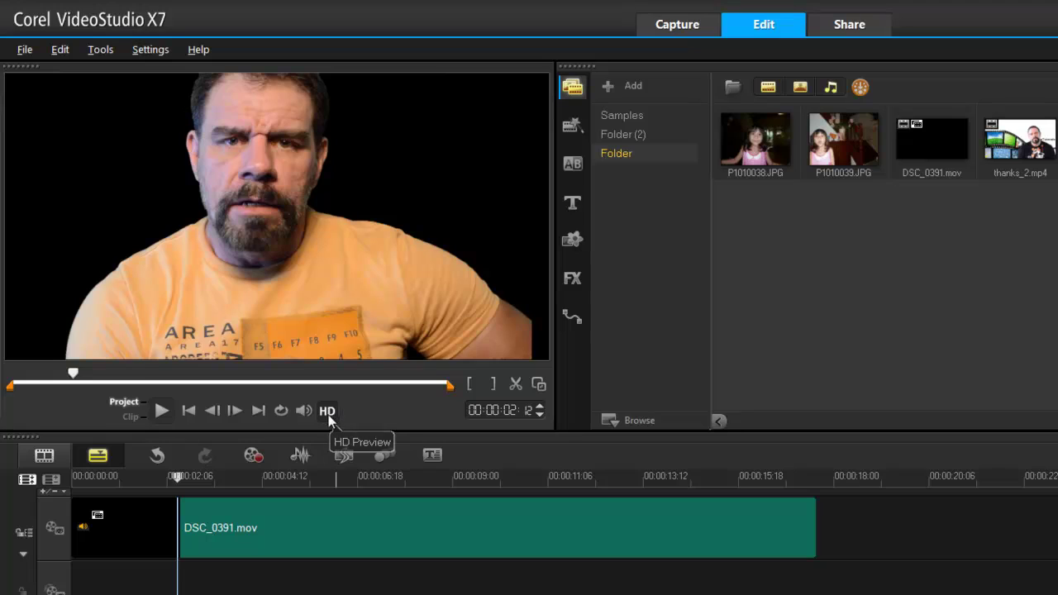
{"action": "left_click", "coordinate": [332, 416]}
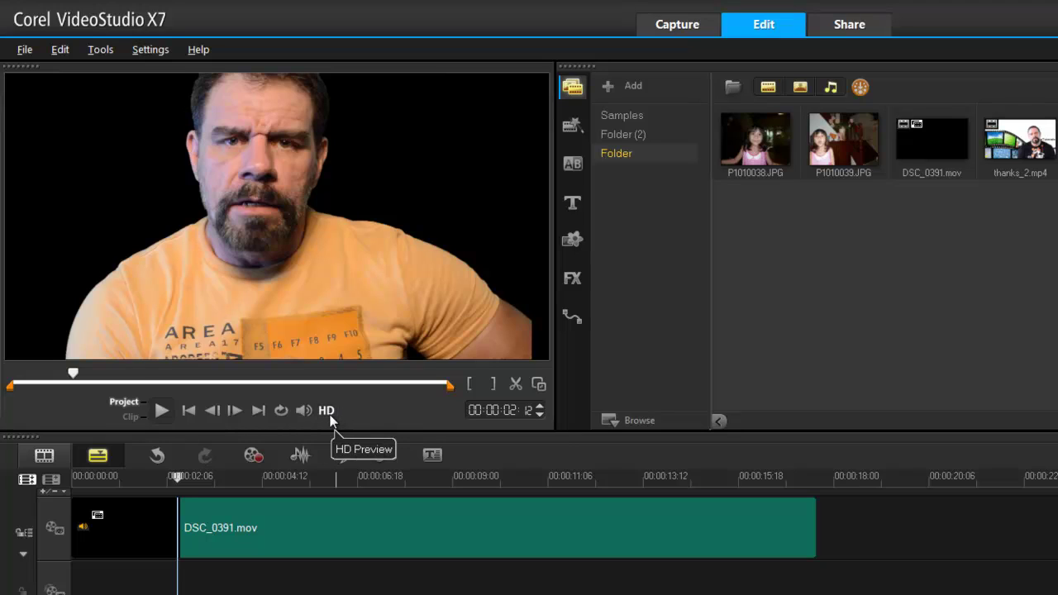